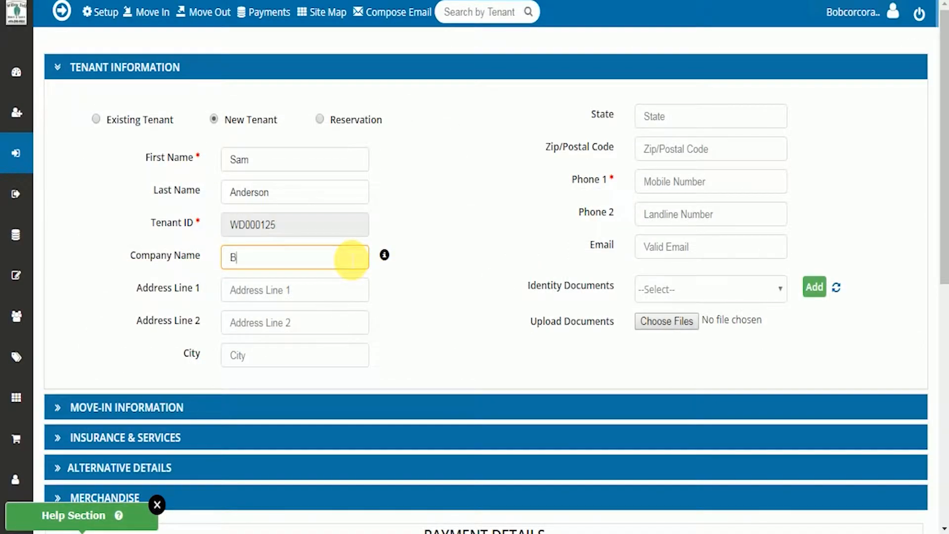
Step: Enter the tenant's company name as Black Stone and fill in the tenant's street address and city
{"action": "type", "text": "Black Stone"}
{"action": "key", "text": "Tab"}
{"action": "left_click", "coordinate": [285, 364]}
{"action": "type", "text": "Mansfield"}
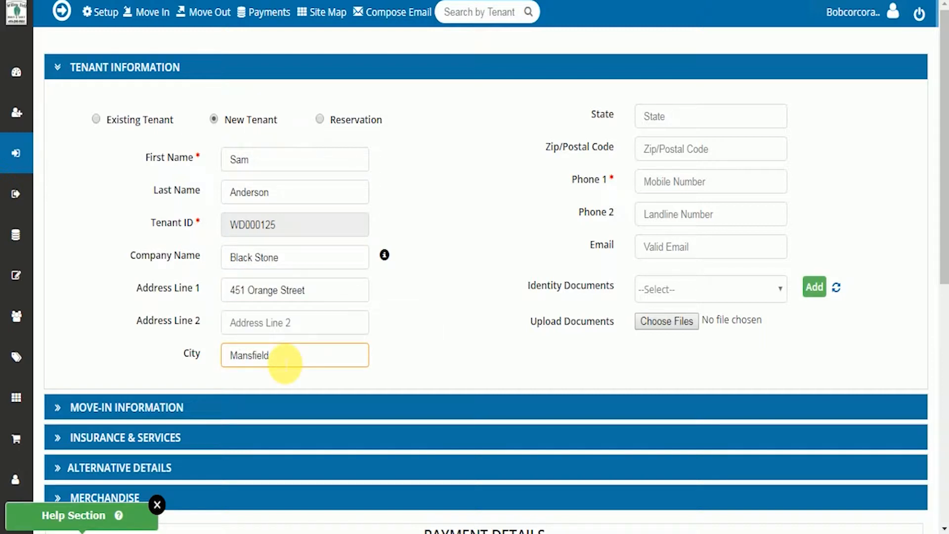
Step: Fill in the tenant's state, postal code and primary phone number
{"action": "left_click", "coordinate": [756, 126]}
{"action": "type", "text": "OH"}
{"action": "key", "text": "Tab"}
{"action": "type", "text": "44905"}
{"action": "key", "text": "Tab"}
{"action": "type", "text": "633552241"}
Step: Enter the tenant's e-mail address in the tenant information
{"action": "left_click", "coordinate": [654, 248]}
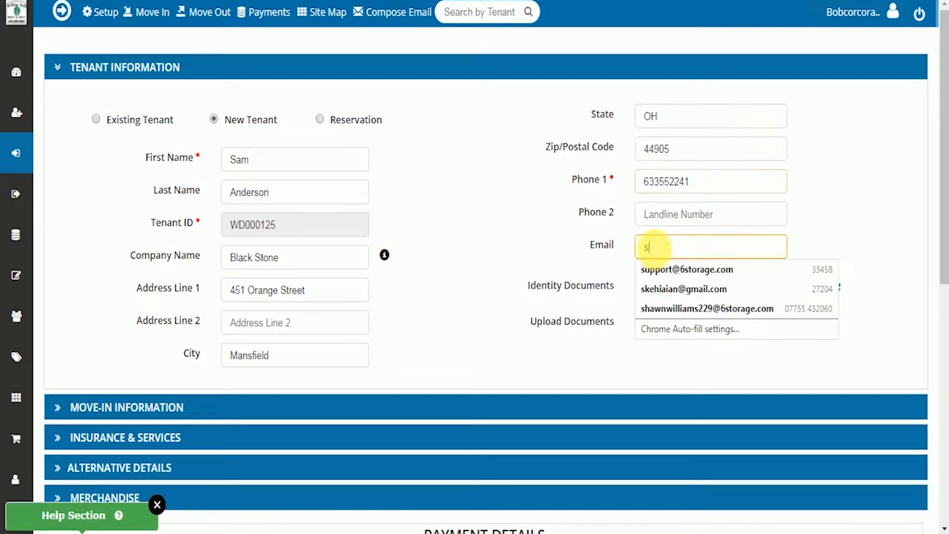
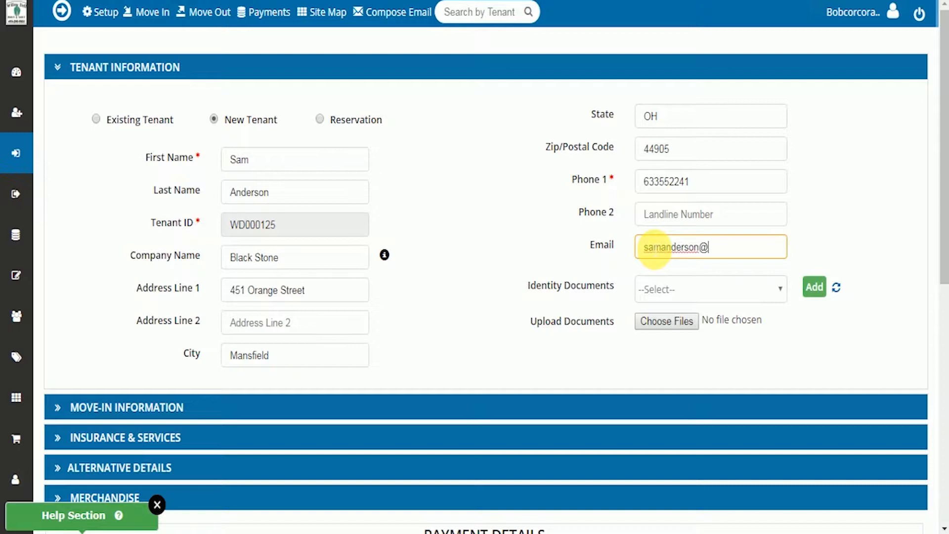
Step: Set the tenant's identity document to Driver's License, with Ohio as the issuing state, and enter the license number
{"action": "left_click", "coordinate": [668, 292]}
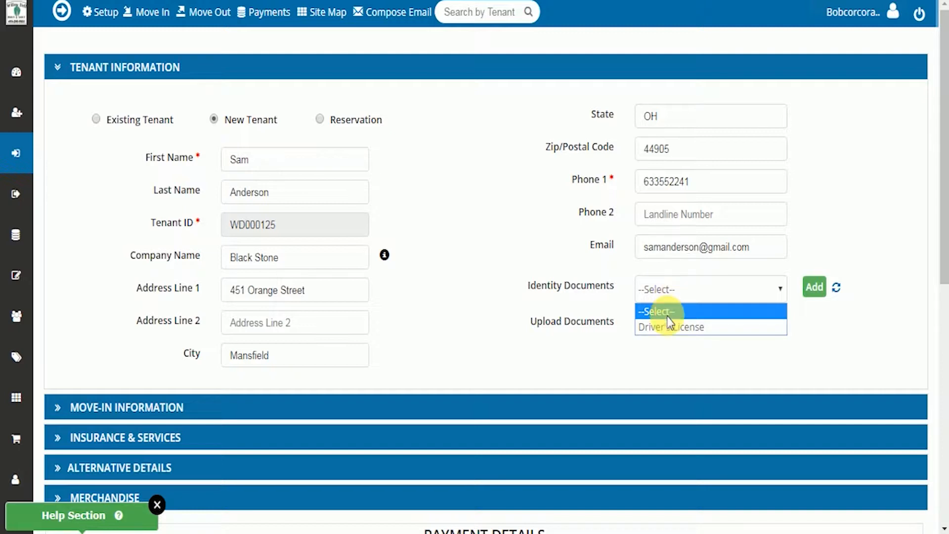
{"action": "left_click", "coordinate": [668, 326]}
{"action": "left_click", "coordinate": [672, 326]}
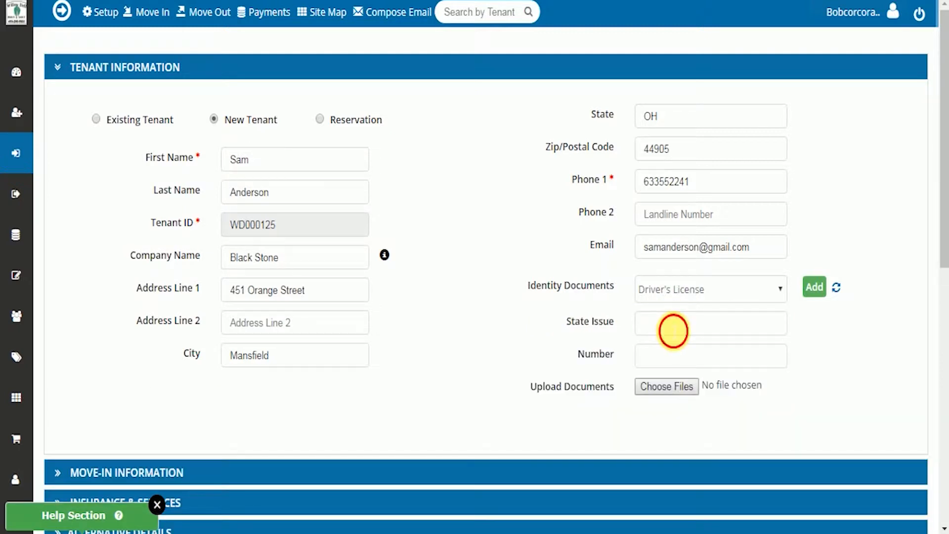
{"action": "type", "text": "O"}
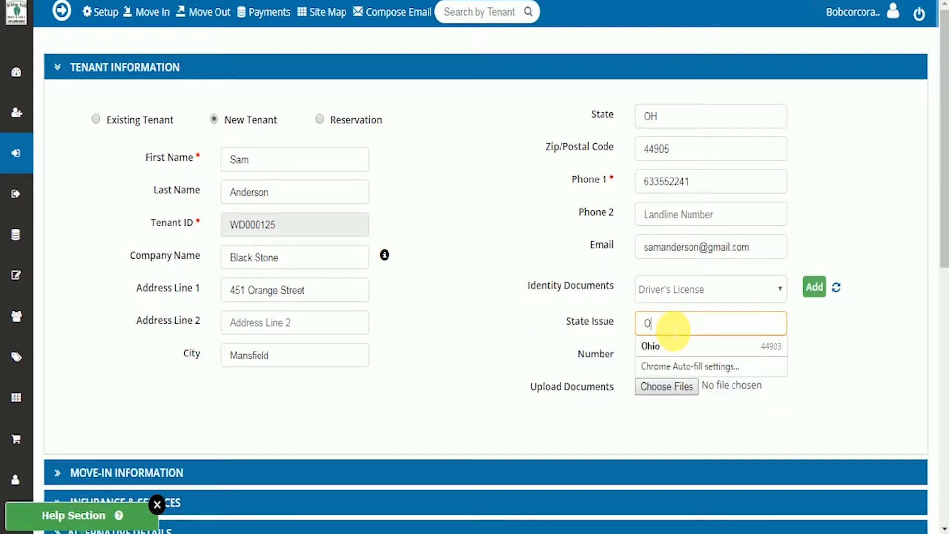
{"action": "type", "text": "hio"}
{"action": "key", "text": "Tab"}
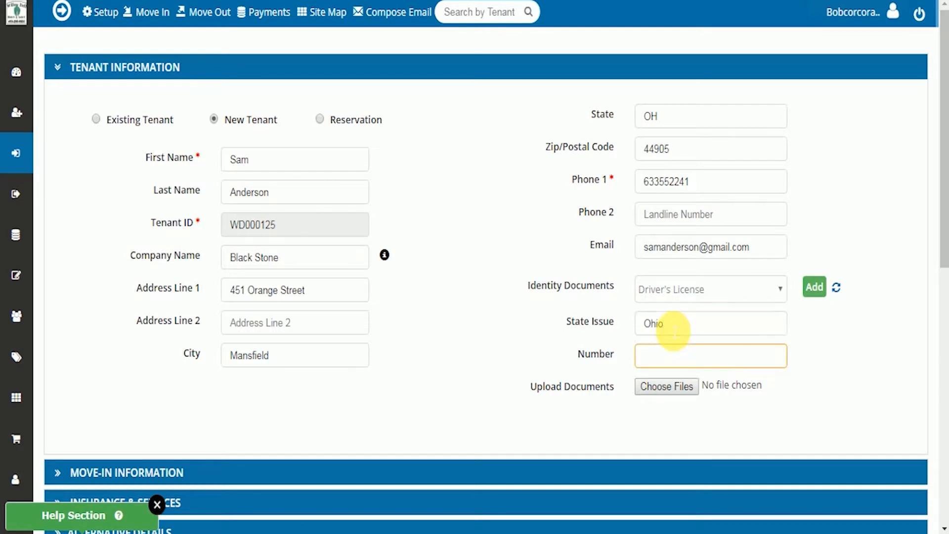
Step: In the move-in information, view the unit group choices and assign unit number 2, size 5 x 10
{"action": "scroll", "coordinate": [674, 330], "scroll_direction": "down", "scroll_amount": 1}
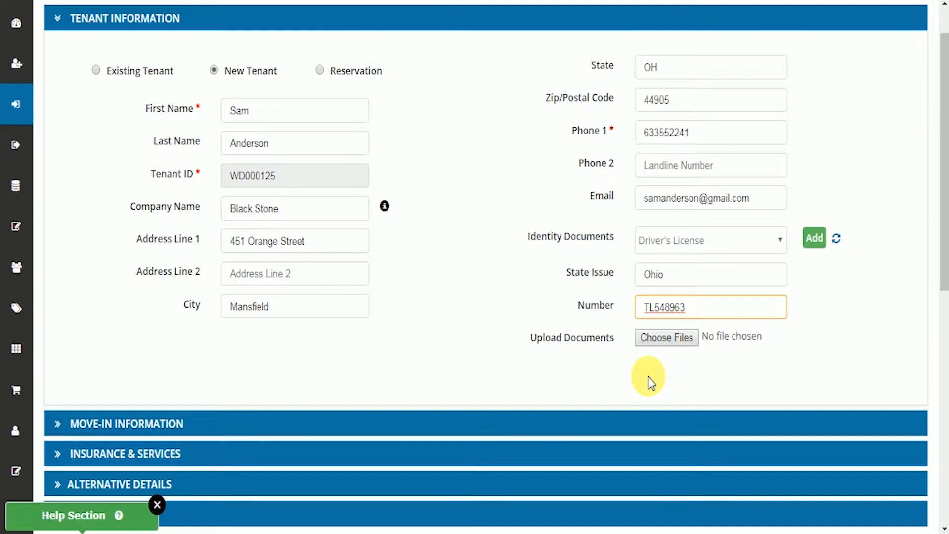
{"action": "left_click", "coordinate": [102, 423]}
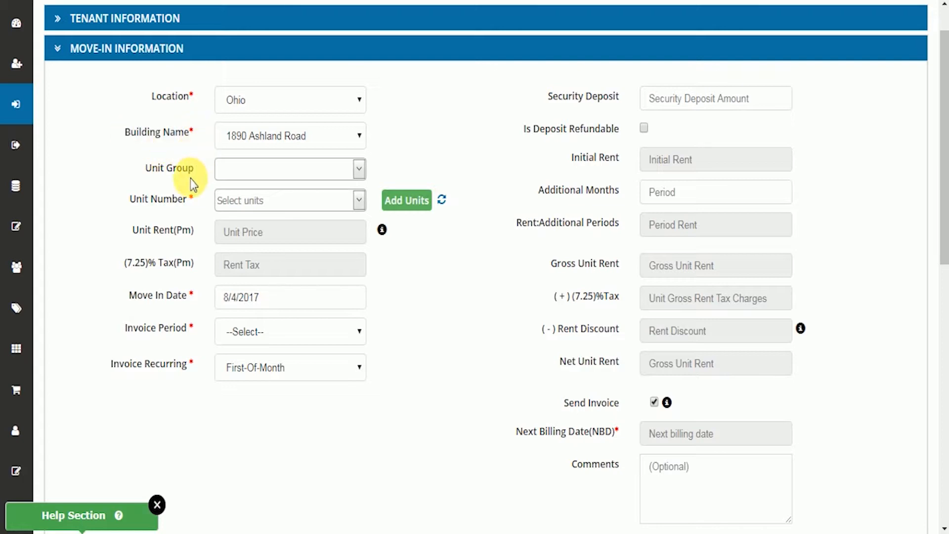
{"action": "left_click", "coordinate": [359, 172]}
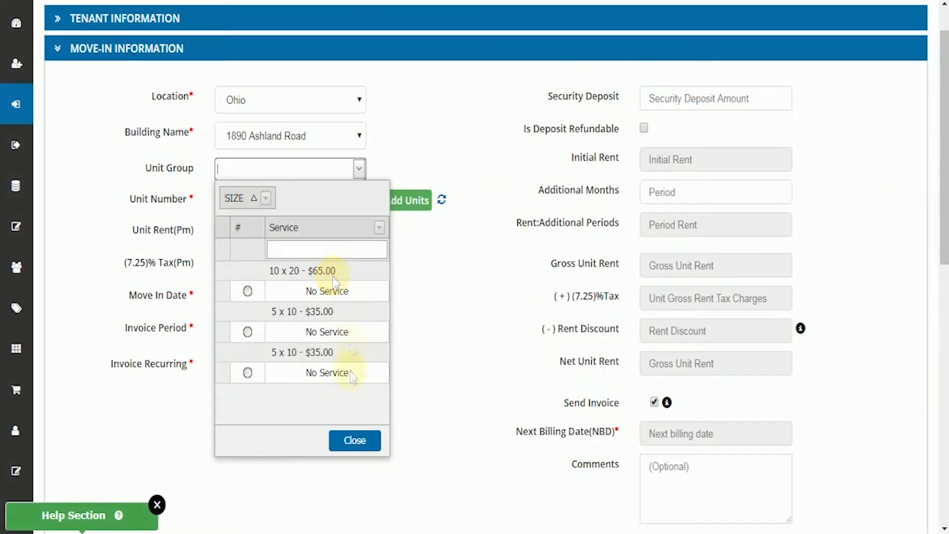
{"action": "left_click", "coordinate": [356, 439]}
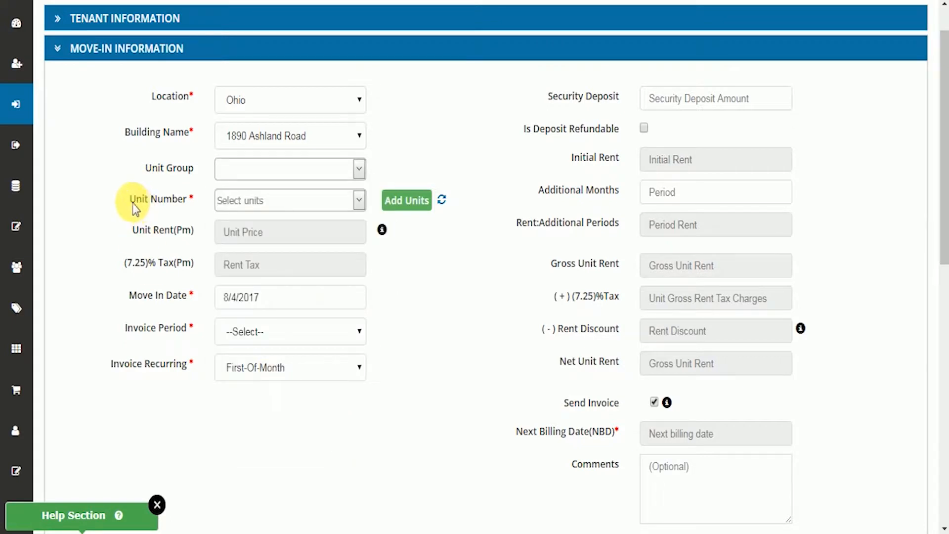
{"action": "left_click", "coordinate": [359, 200]}
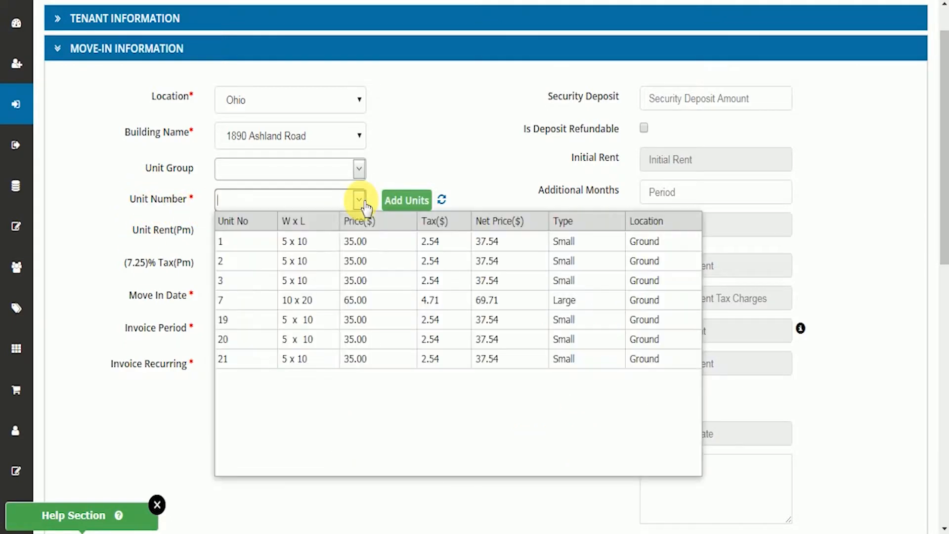
{"action": "left_click", "coordinate": [334, 262]}
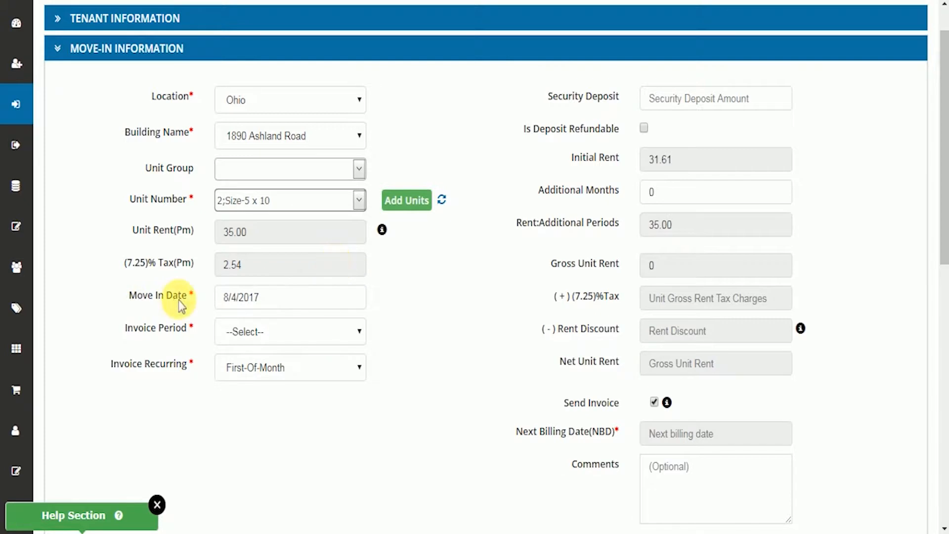
Step: Set the move-in date to 8/1/2017 and the invoice period to Monthly
{"action": "left_click", "coordinate": [228, 299]}
{"action": "left_click", "coordinate": [274, 391]}
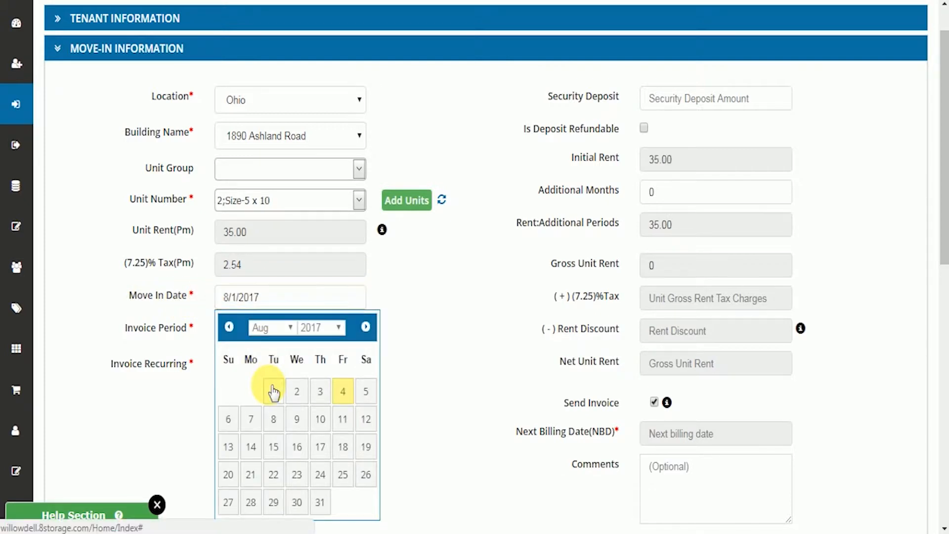
{"action": "left_click", "coordinate": [239, 336]}
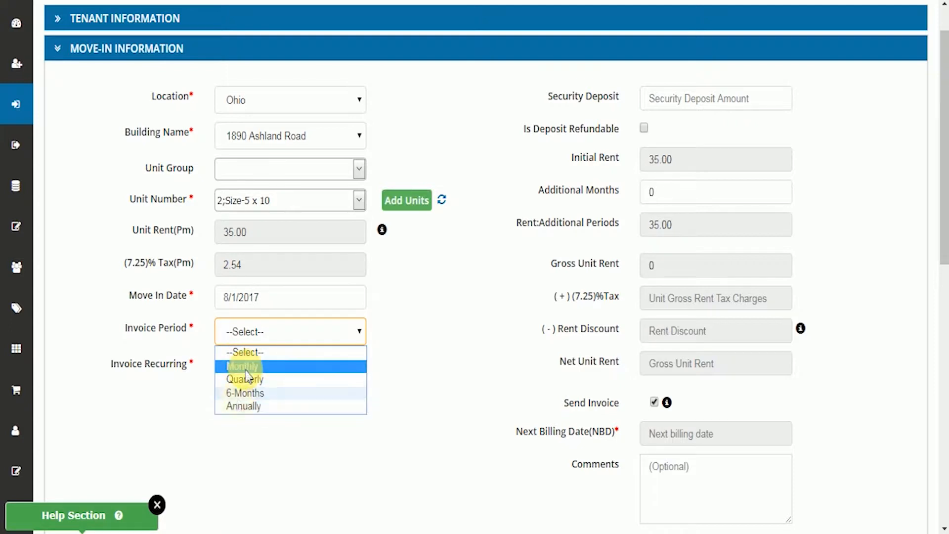
{"action": "left_click", "coordinate": [246, 368]}
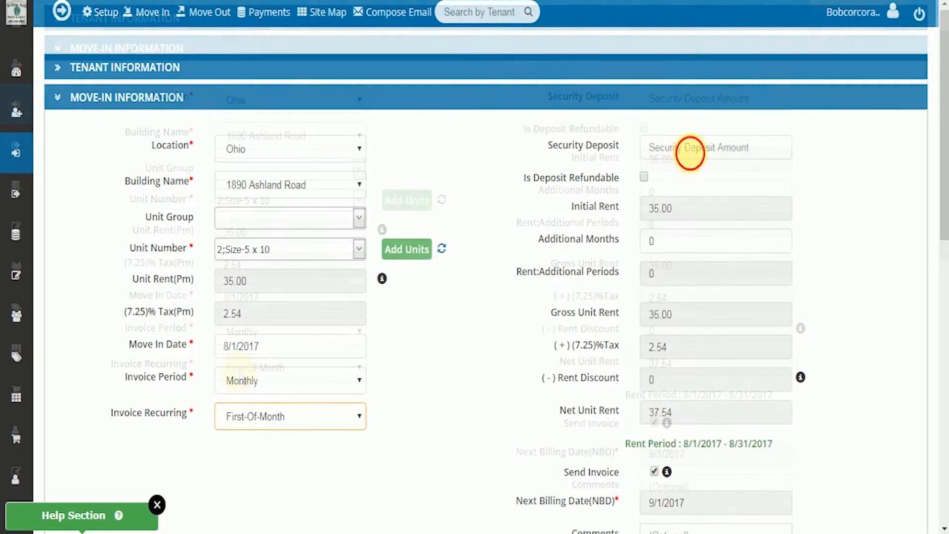
Step: Enter a security deposit of 50 and mark the deposit as refundable
{"action": "left_click", "coordinate": [690, 152]}
{"action": "type", "text": "50"}
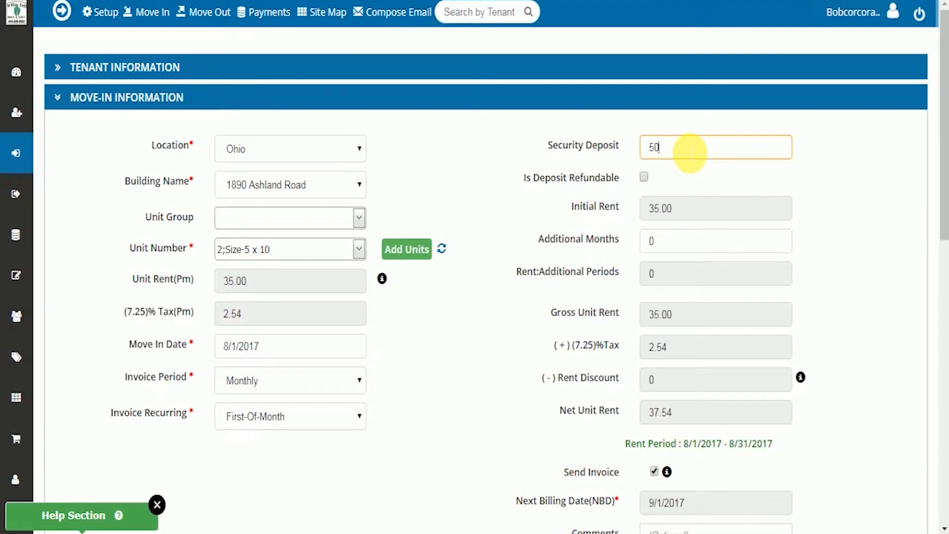
{"action": "left_click", "coordinate": [643, 176]}
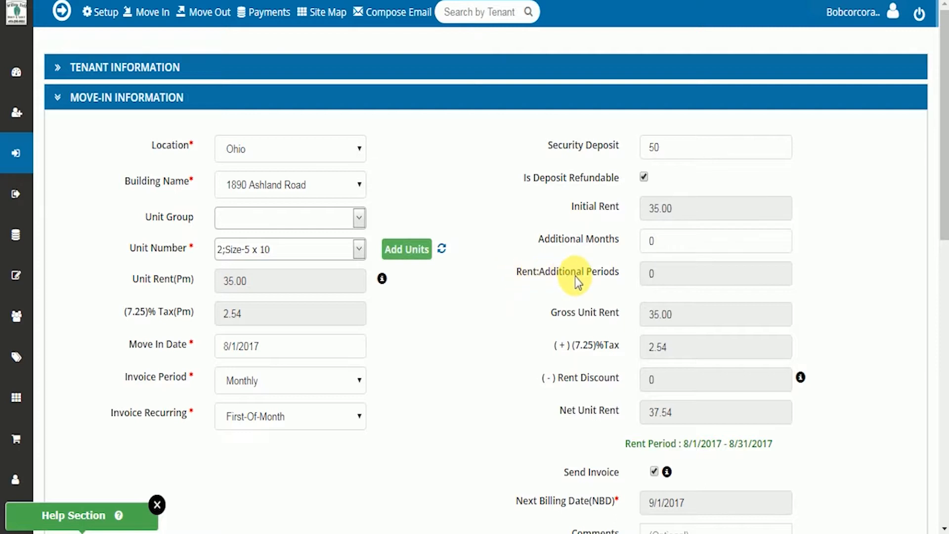
Step: In the insurance and services section, select Allied Insurance and the Climate Control service
{"action": "scroll", "coordinate": [598, 275], "scroll_direction": "down", "scroll_amount": 2}
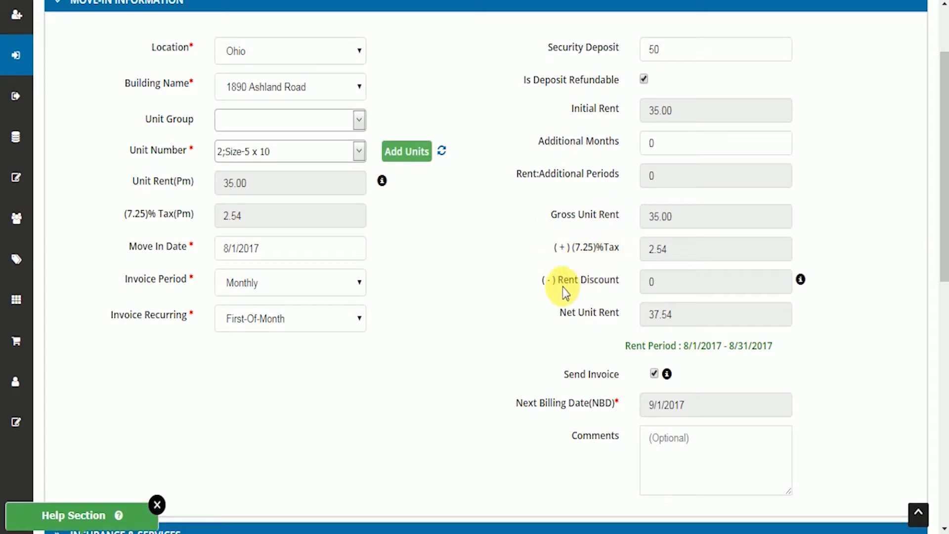
{"action": "mouse_move", "coordinate": [805, 287]}
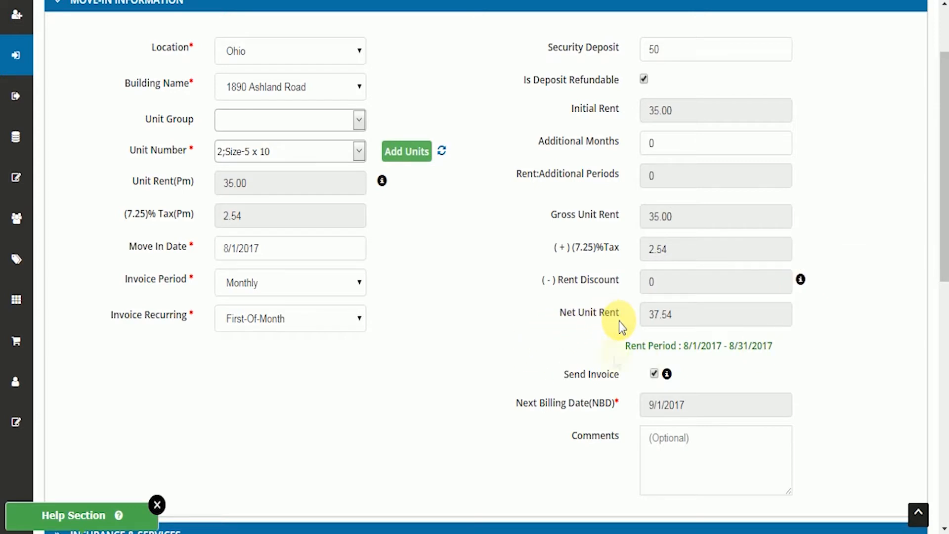
{"action": "mouse_move", "coordinate": [676, 380]}
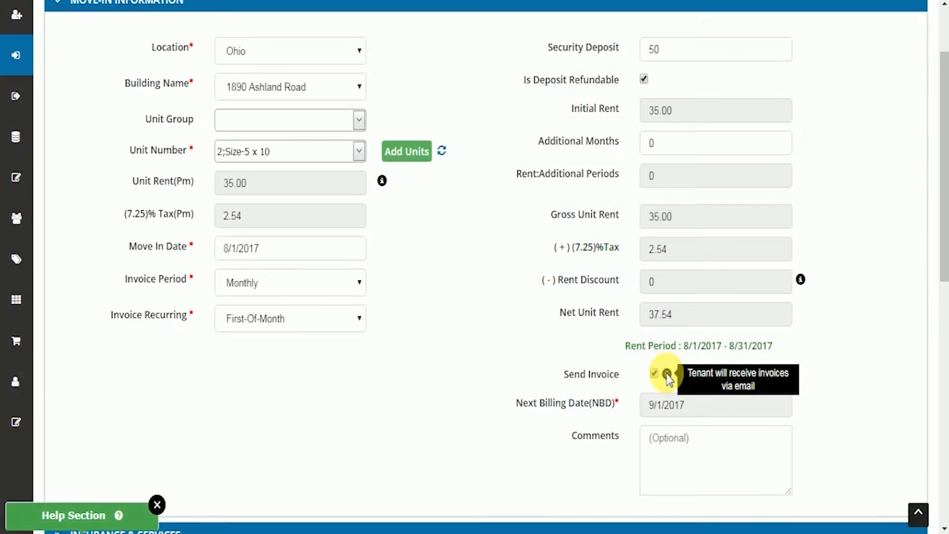
{"action": "scroll", "coordinate": [531, 291], "scroll_direction": "down", "scroll_amount": 2}
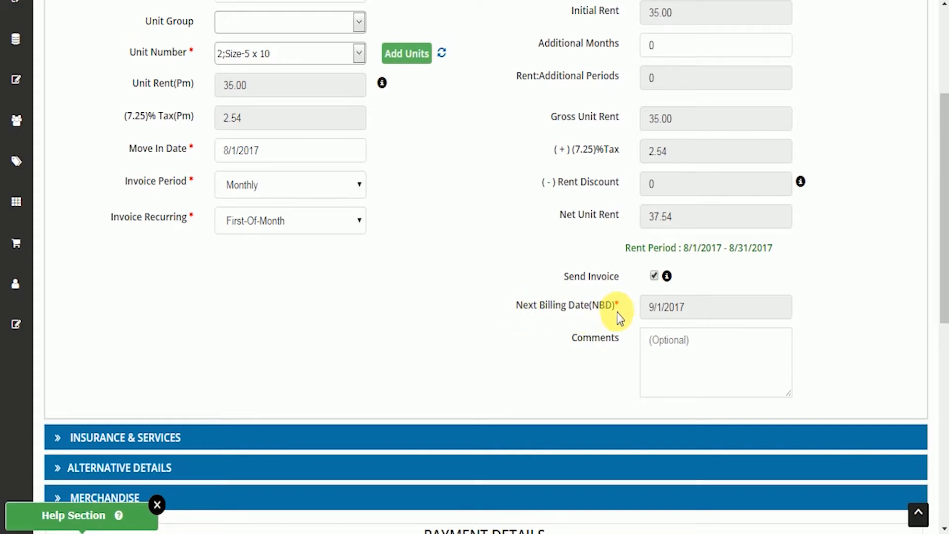
{"action": "scroll", "coordinate": [632, 348], "scroll_direction": "down", "scroll_amount": 4}
{"action": "left_click", "coordinate": [138, 241]}
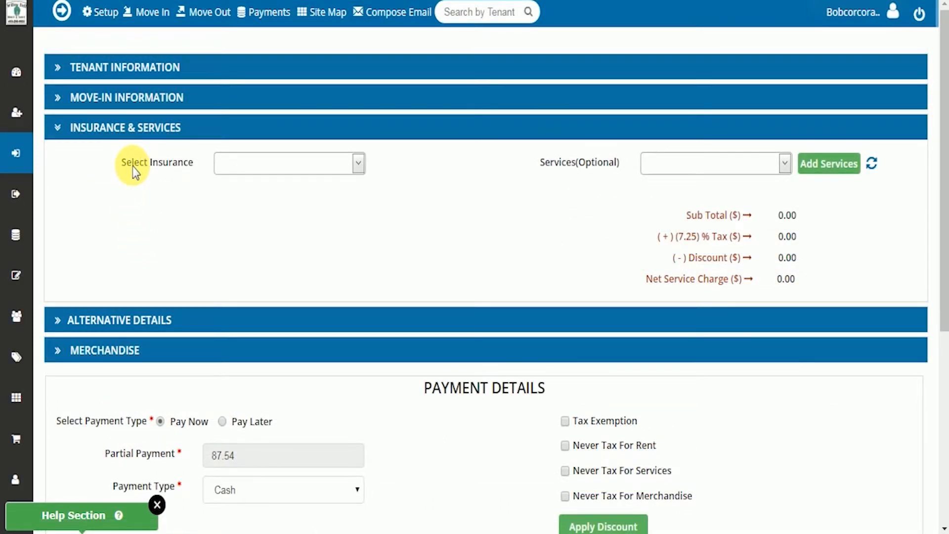
{"action": "left_click", "coordinate": [359, 165]}
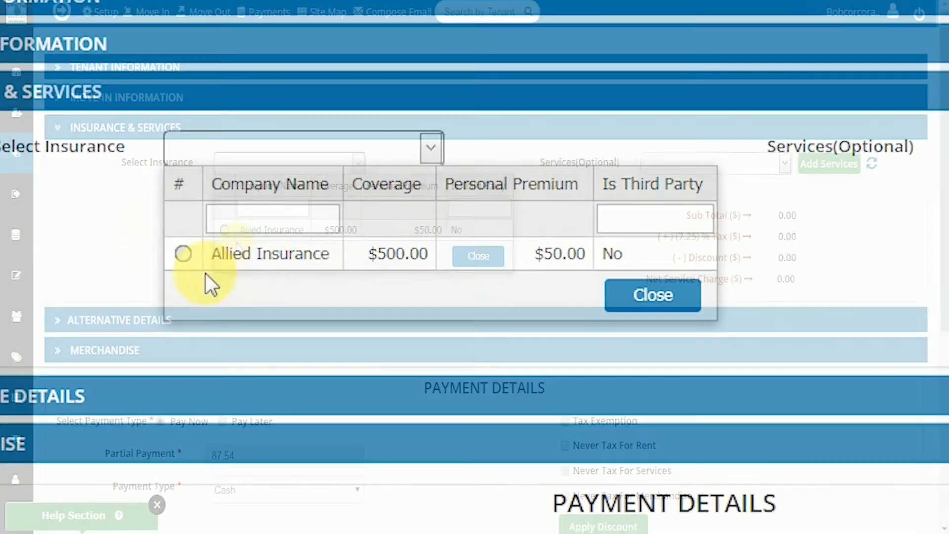
{"action": "left_click", "coordinate": [232, 253]}
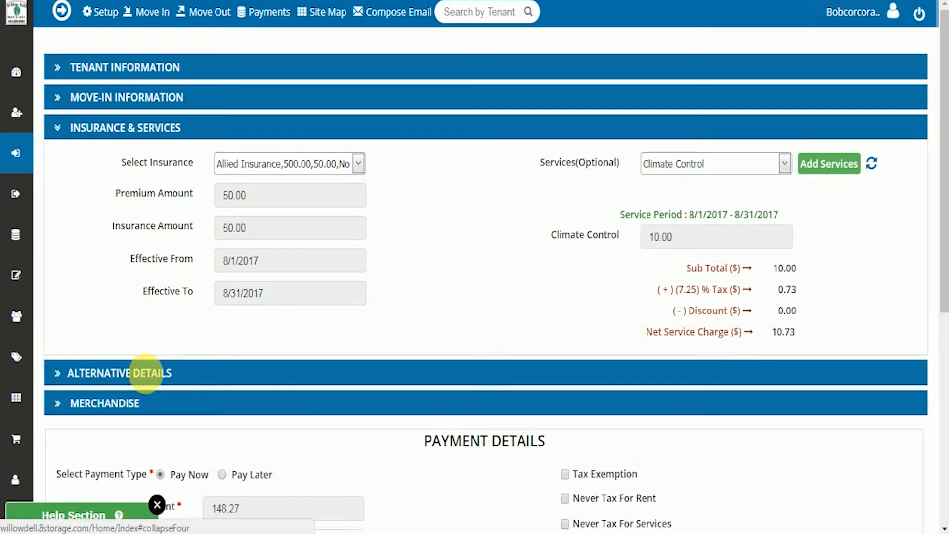
Step: In the alternative details, enter the authorized person's first and last name
{"action": "left_click", "coordinate": [146, 374]}
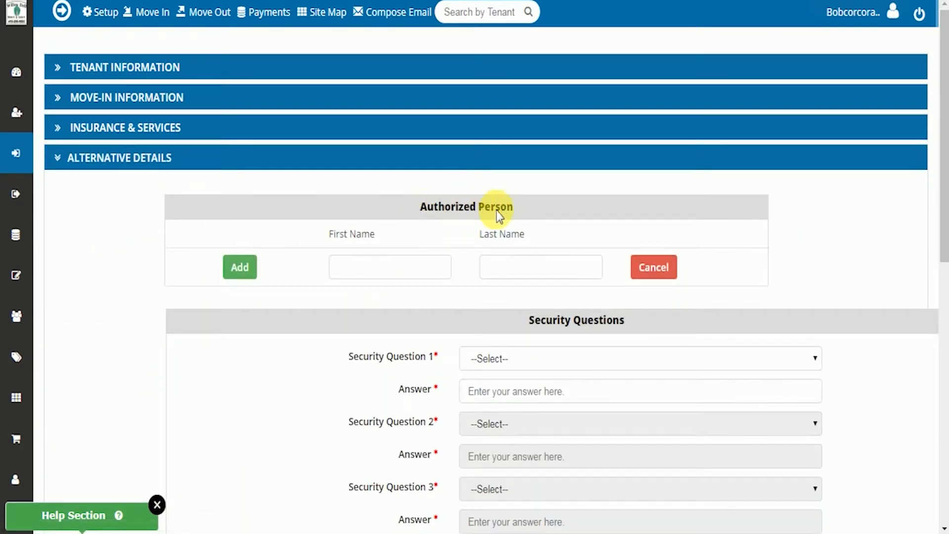
{"action": "left_click", "coordinate": [352, 274]}
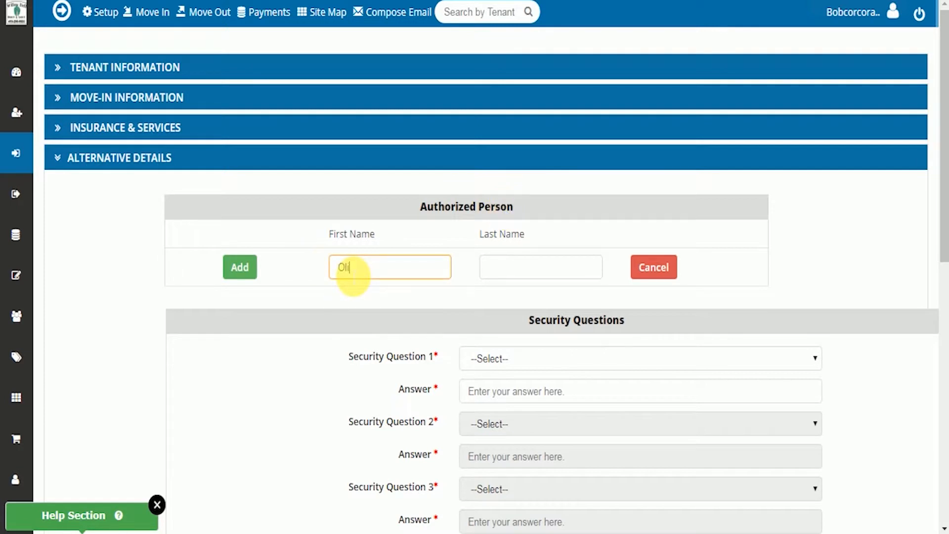
{"action": "key", "text": "Tab"}
{"action": "type", "text": "Smith"}
Step: Examine the questions available for Security Question 1 without choosing one
{"action": "scroll", "coordinate": [353, 276], "scroll_direction": "down", "scroll_amount": 2}
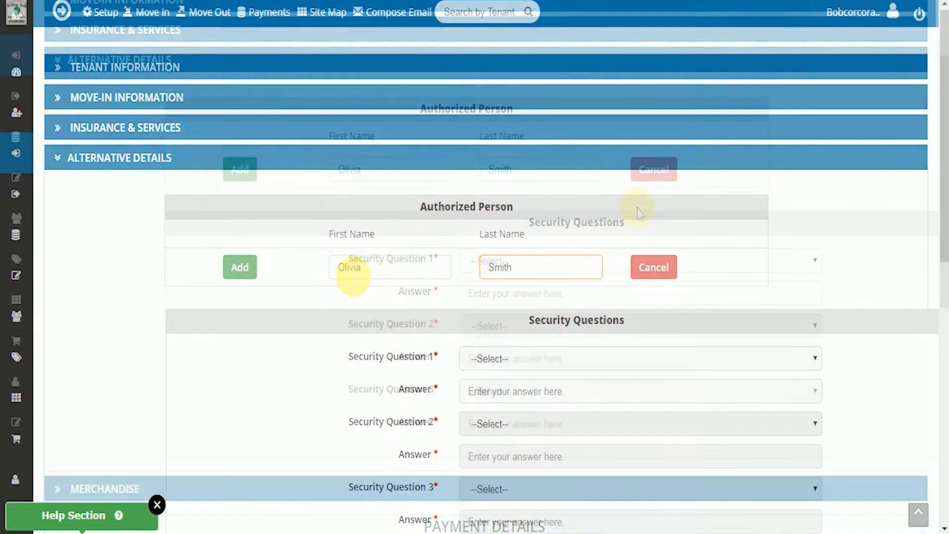
{"action": "left_click", "coordinate": [535, 262]}
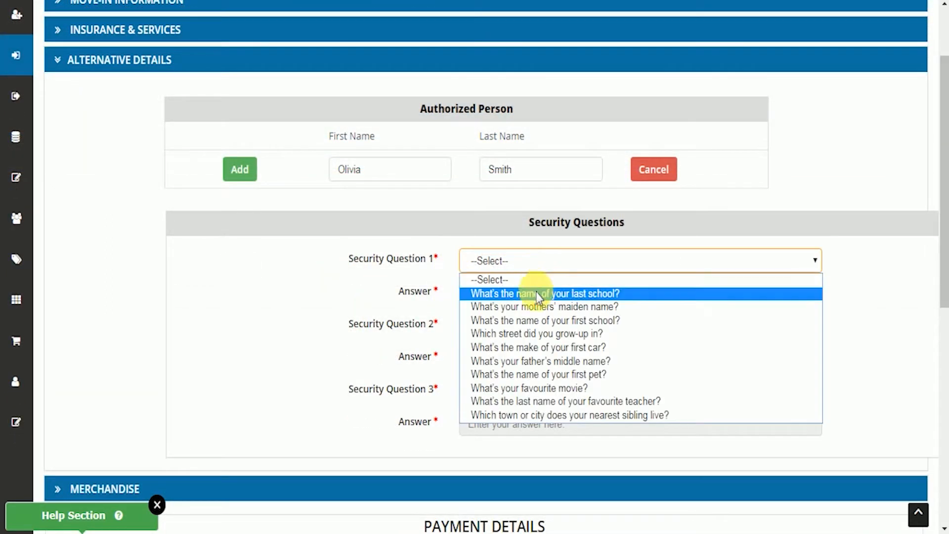
{"action": "scroll", "coordinate": [376, 324], "scroll_direction": "down", "scroll_amount": 2}
Step: Add the Large Box item to the merchandise with a quantity of 2 and view the payment details
{"action": "scroll", "coordinate": [345, 328], "scroll_direction": "down", "scroll_amount": 2}
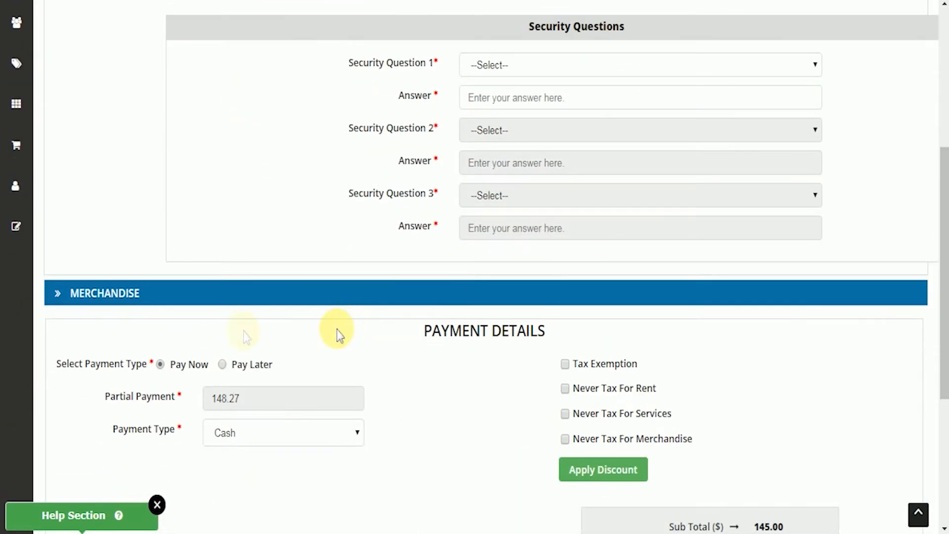
{"action": "left_click", "coordinate": [106, 302]}
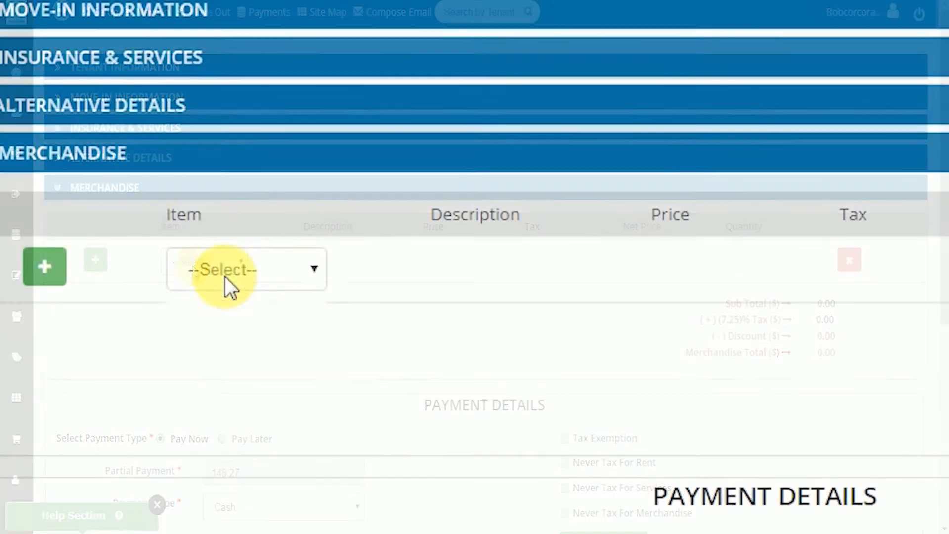
{"action": "left_click", "coordinate": [193, 267]}
{"action": "left_click", "coordinate": [224, 323]}
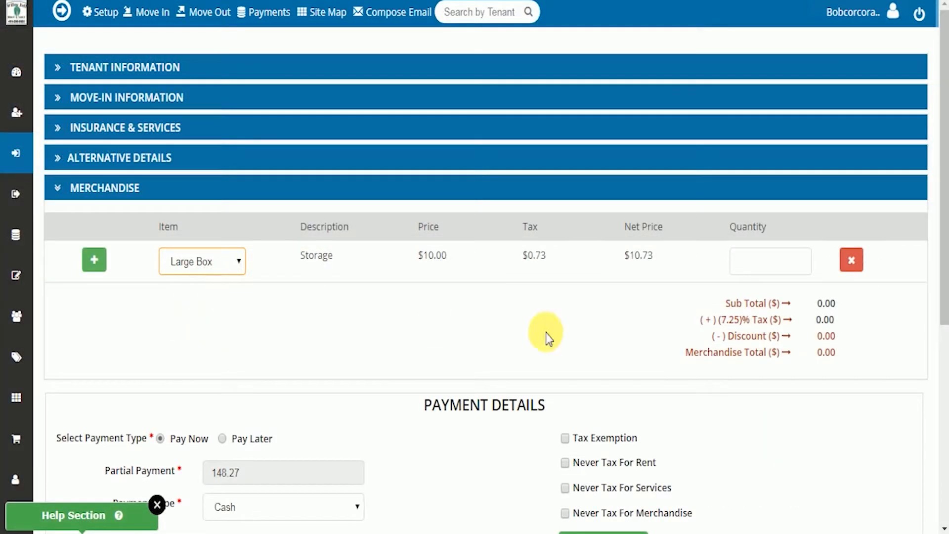
{"action": "left_click", "coordinate": [771, 266]}
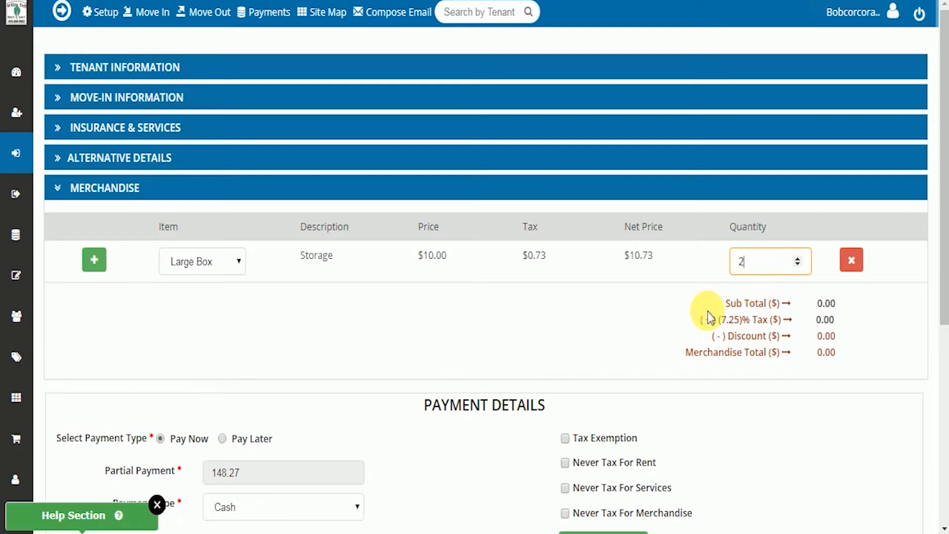
{"action": "left_click", "coordinate": [643, 330]}
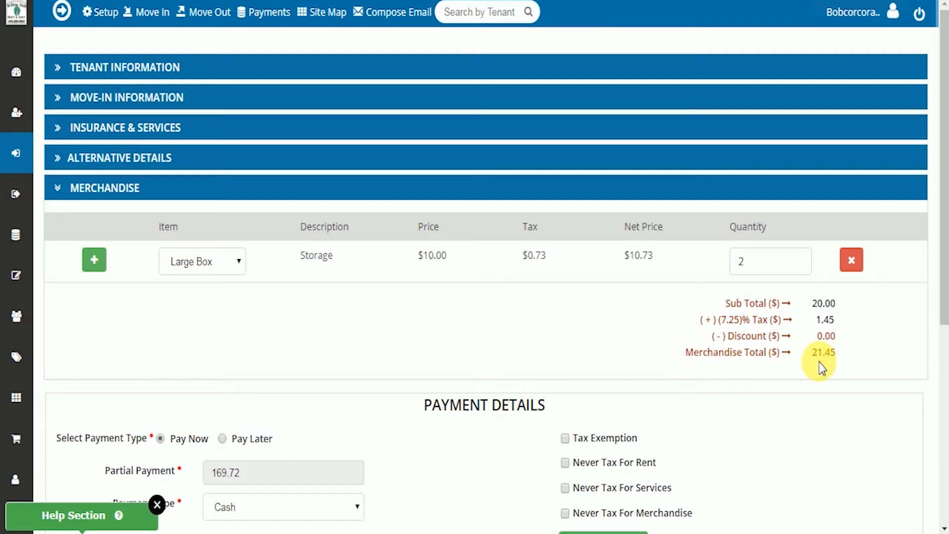
{"action": "scroll", "coordinate": [820, 368], "scroll_direction": "down", "scroll_amount": 4}
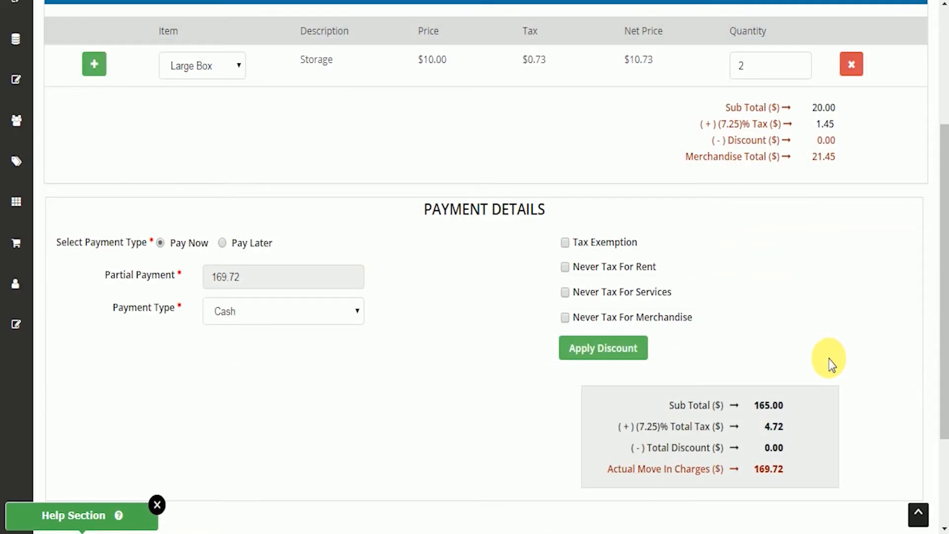
Step: Apply and confirm a custom 5 percent discount on all listed services: Large Box, Climate Control and Rent
{"action": "scroll", "coordinate": [830, 363], "scroll_direction": "down", "scroll_amount": 2}
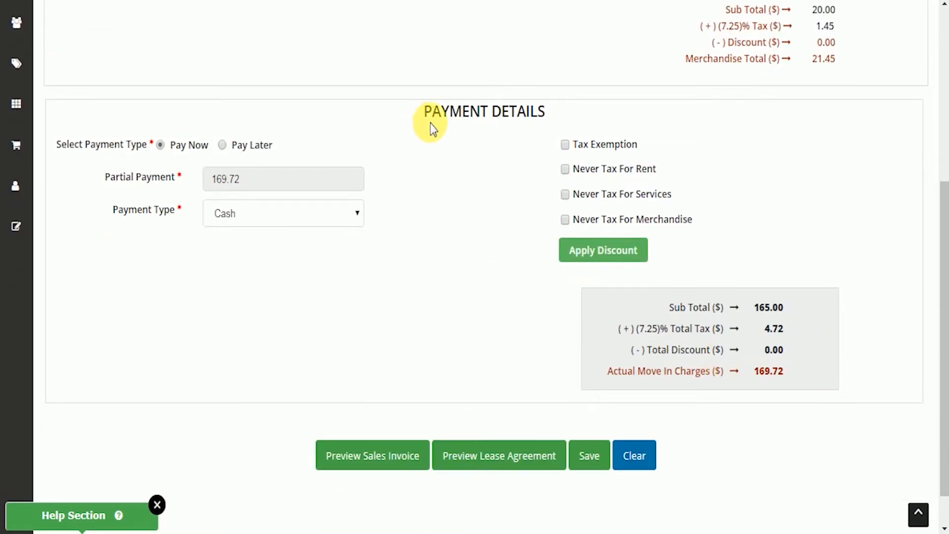
{"action": "left_click", "coordinate": [596, 216]}
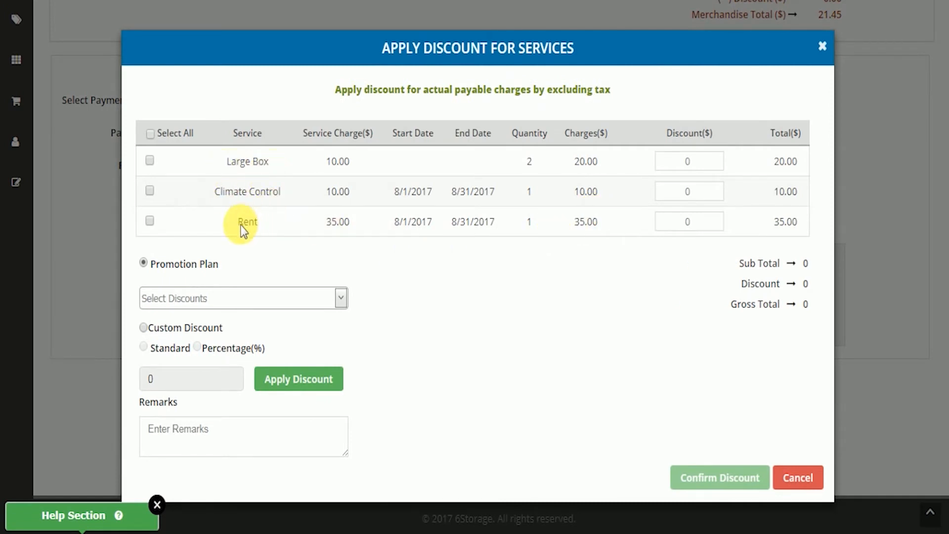
{"action": "left_click", "coordinate": [149, 134]}
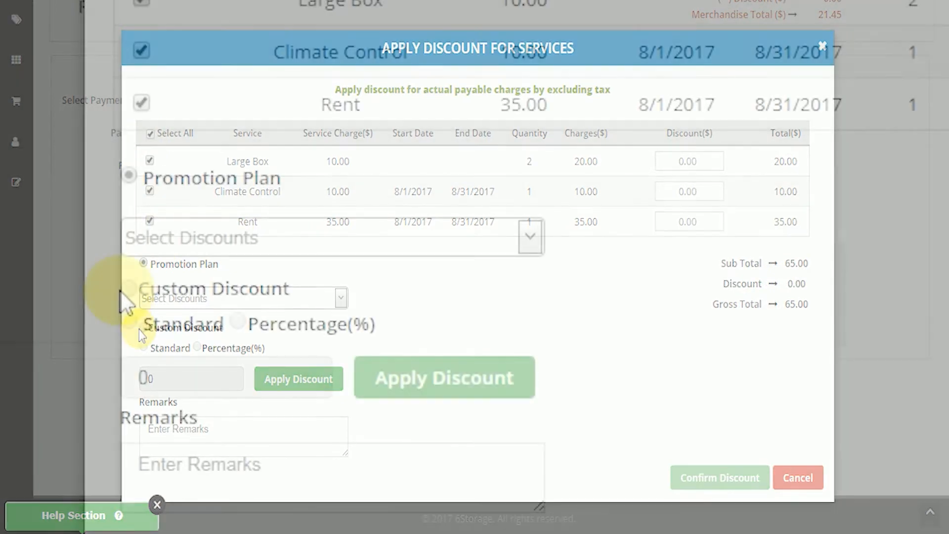
{"action": "left_click", "coordinate": [143, 328]}
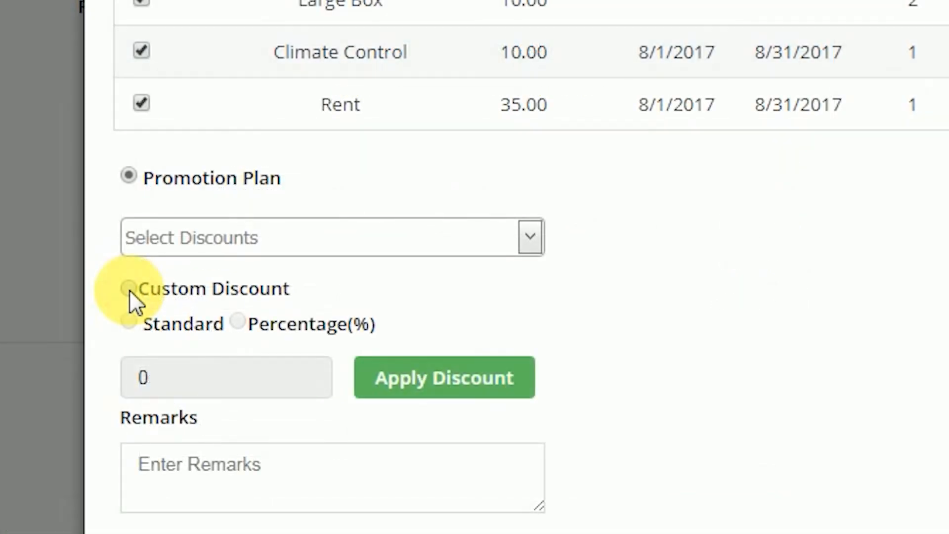
{"action": "left_click", "coordinate": [237, 321]}
{"action": "left_click", "coordinate": [207, 375]}
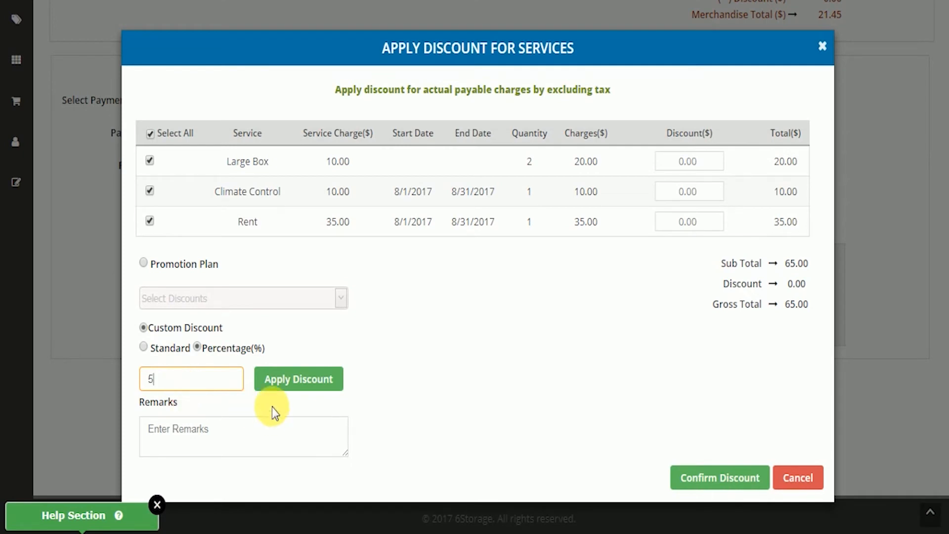
{"action": "left_click", "coordinate": [288, 385]}
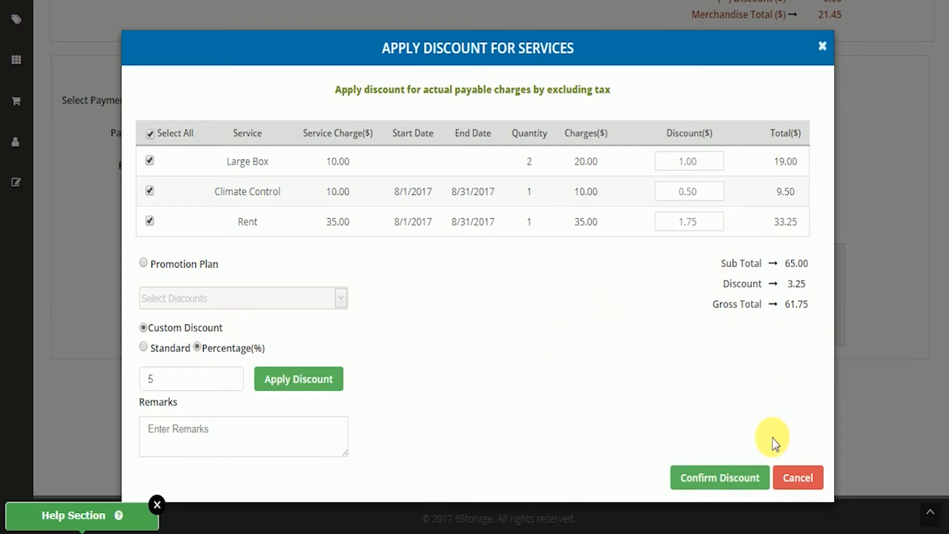
{"action": "left_click", "coordinate": [745, 478]}
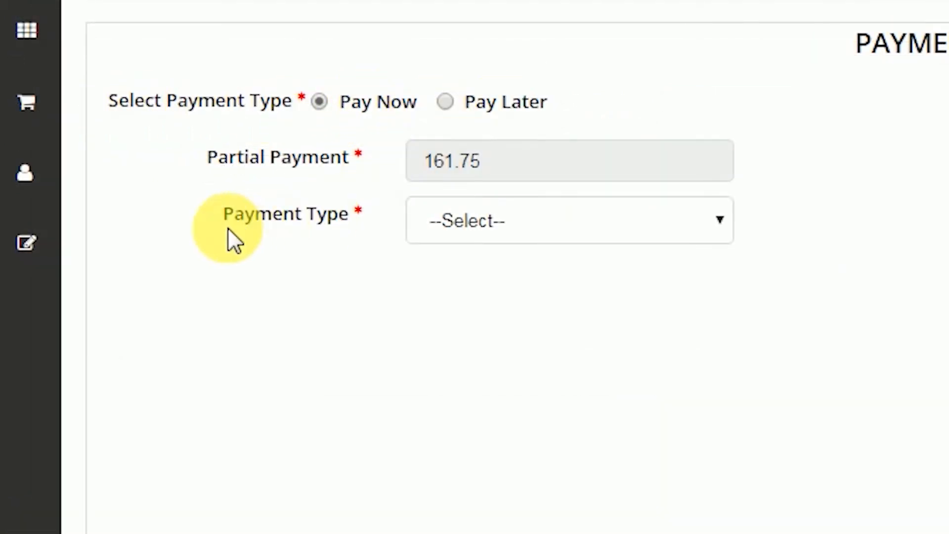
Step: Choose Cash as the payment type in the payment details and save the move-in
{"action": "left_click", "coordinate": [467, 226]}
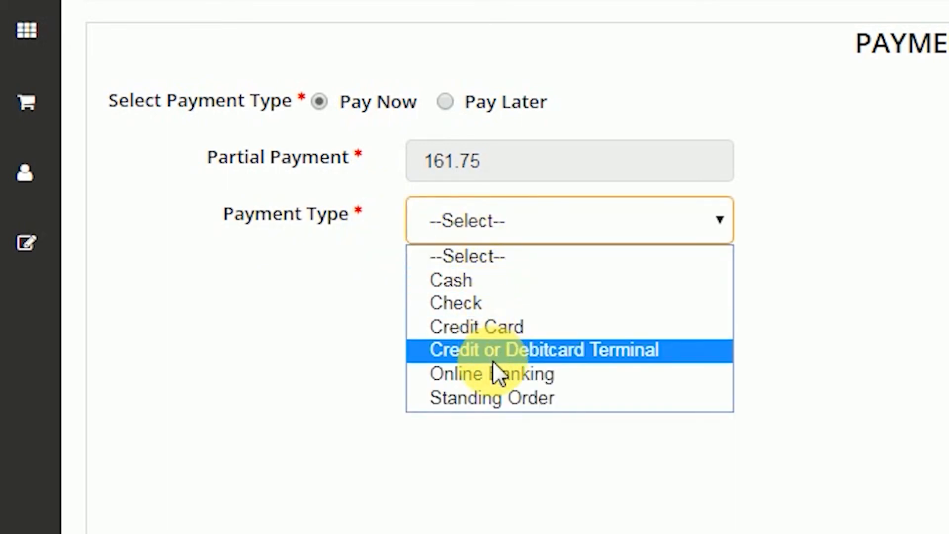
{"action": "left_click", "coordinate": [515, 282]}
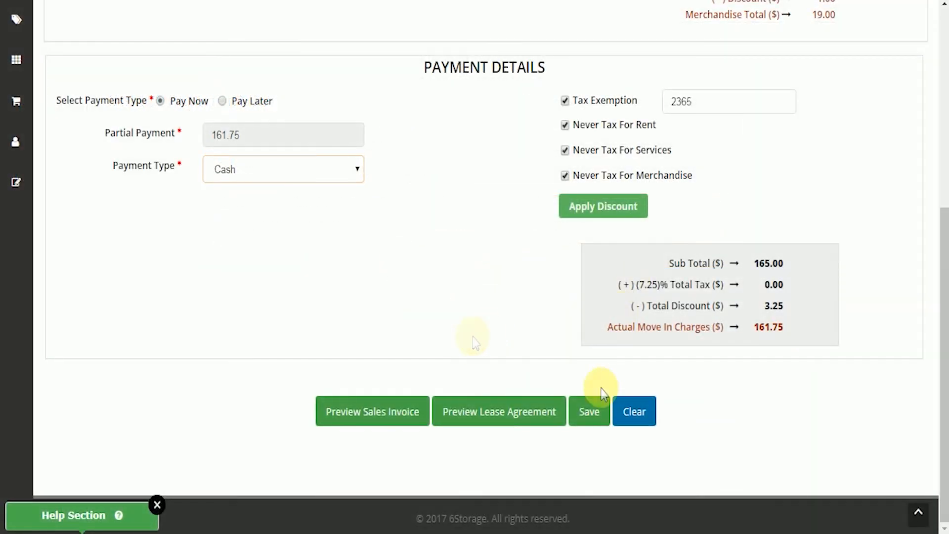
{"action": "left_click", "coordinate": [596, 414]}
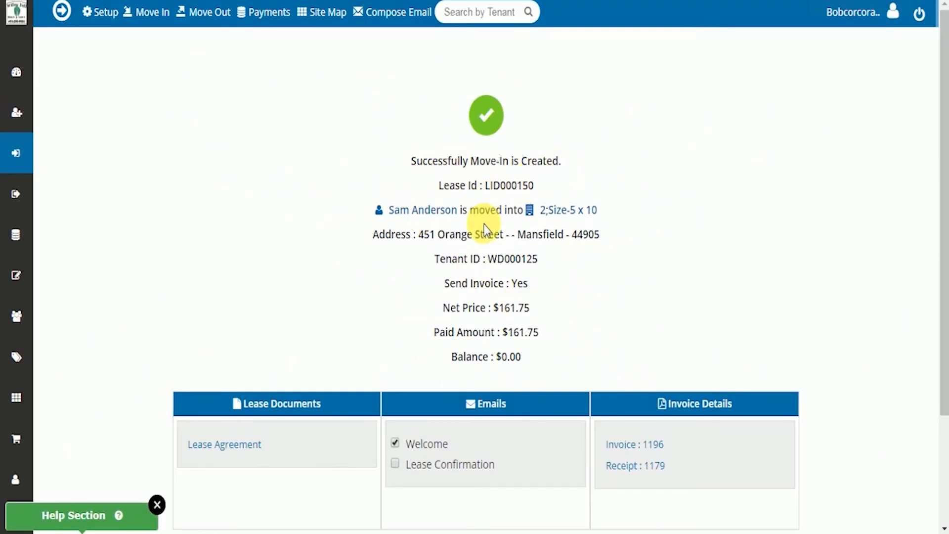
Step: Include the Lease Confirmation alongside the Welcome email and send both to the tenant
{"action": "scroll", "coordinate": [468, 331], "scroll_direction": "down", "scroll_amount": 2}
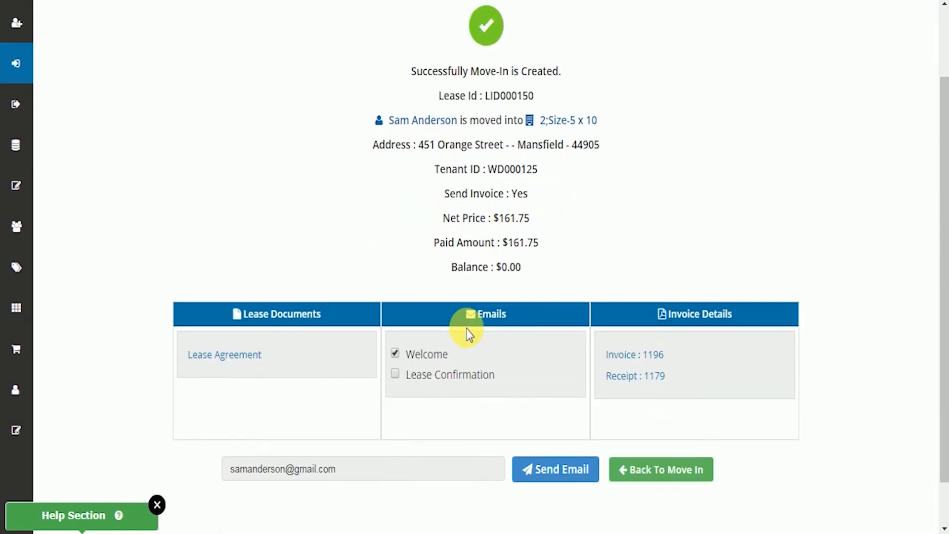
{"action": "left_click", "coordinate": [395, 366]}
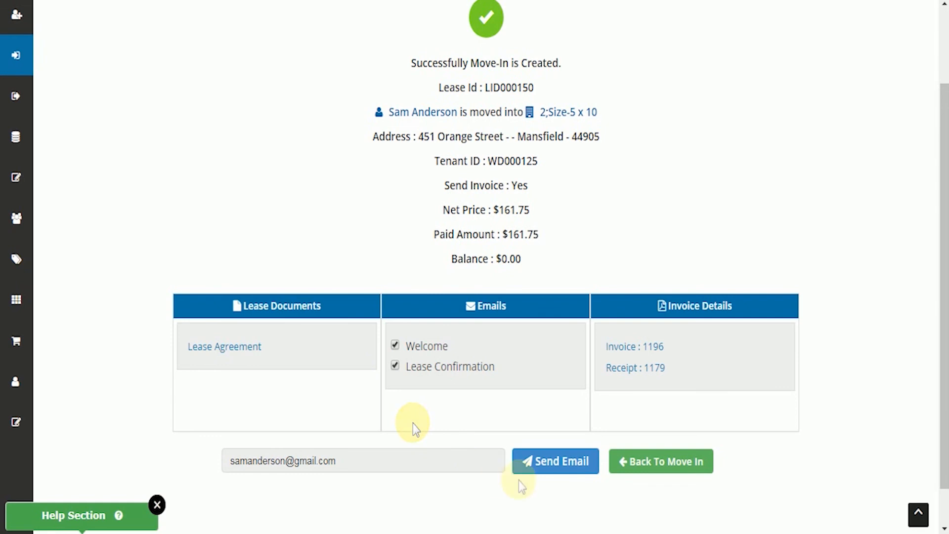
{"action": "left_click", "coordinate": [567, 466]}
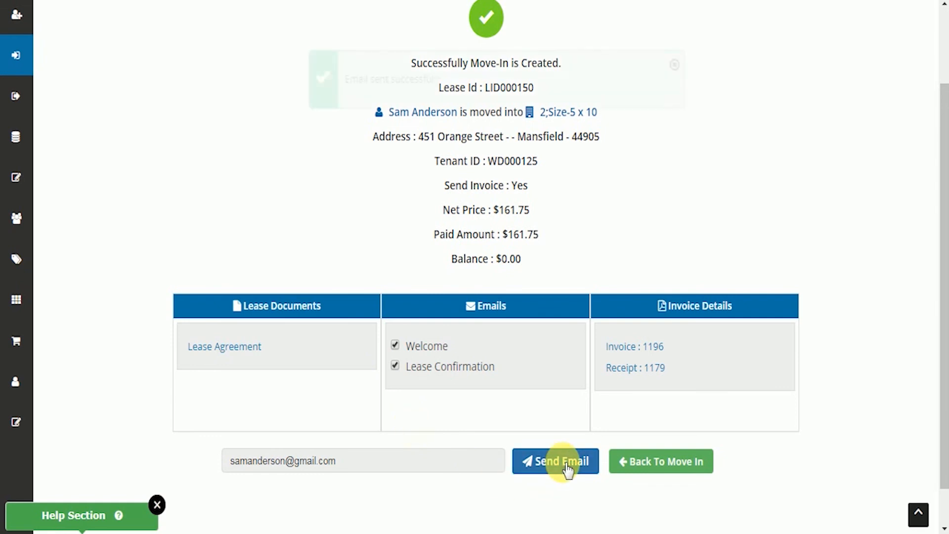